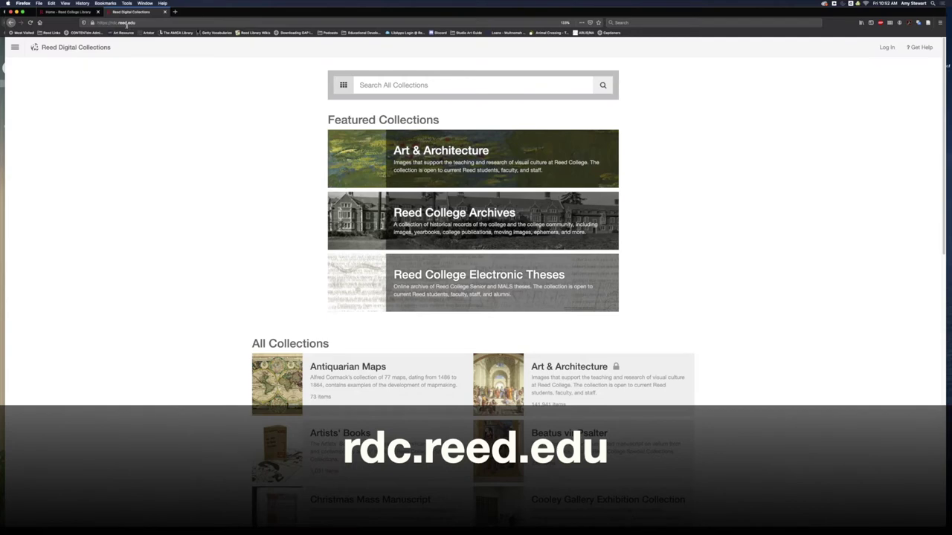
Locate the Reed Digital Collections link on the Reed library home page, and look through the collections listed on the Reed Digital Collections site
click(68, 12)
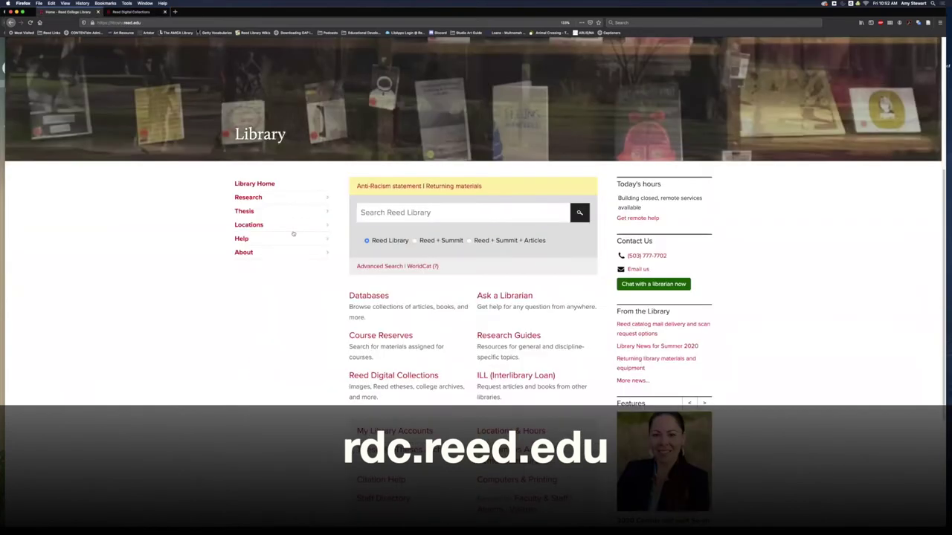
scroll(380, 227, down, 5)
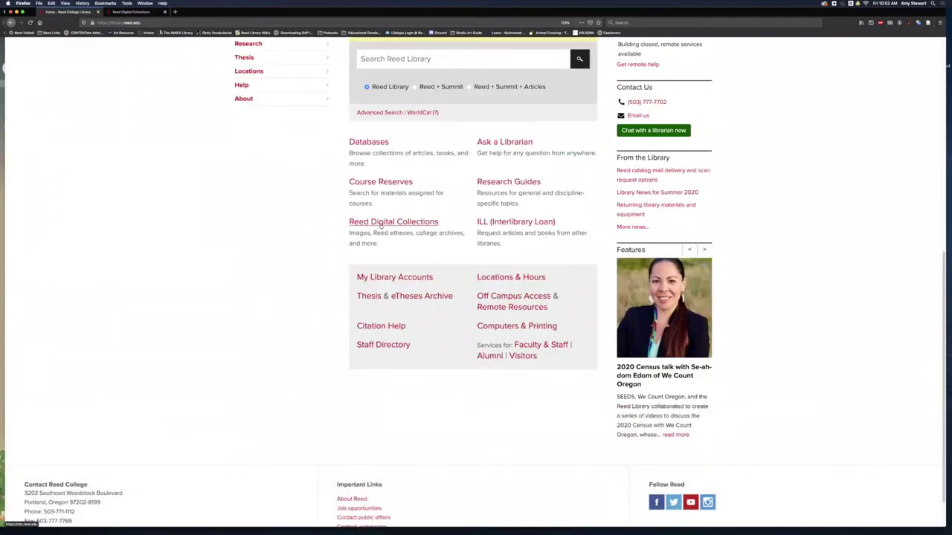
scroll(459, 117, up, 5)
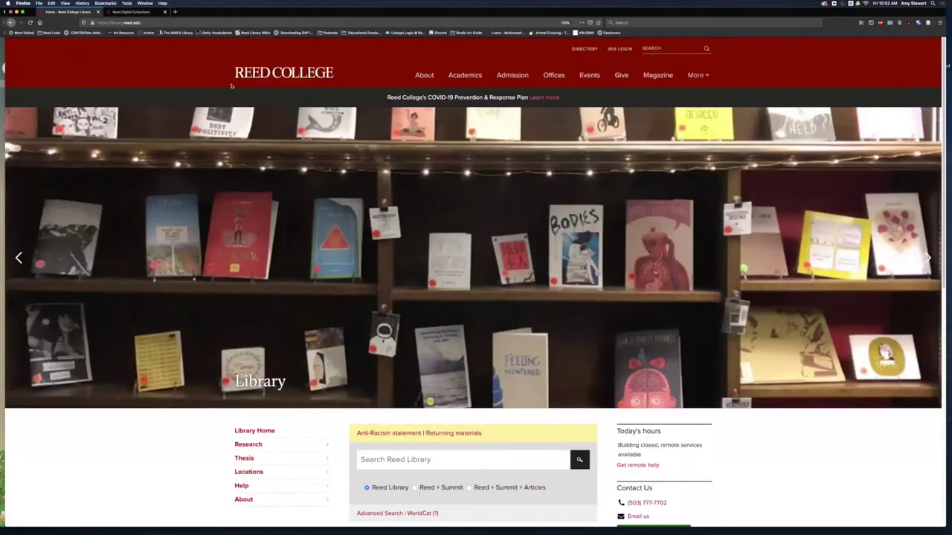
click(146, 13)
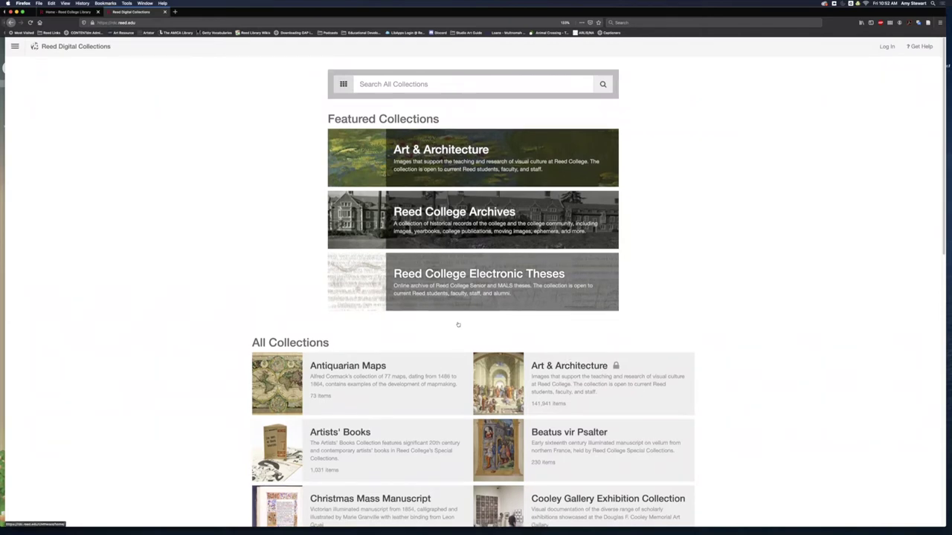
scroll(458, 324, down, 10)
scroll(458, 324, up, 10)
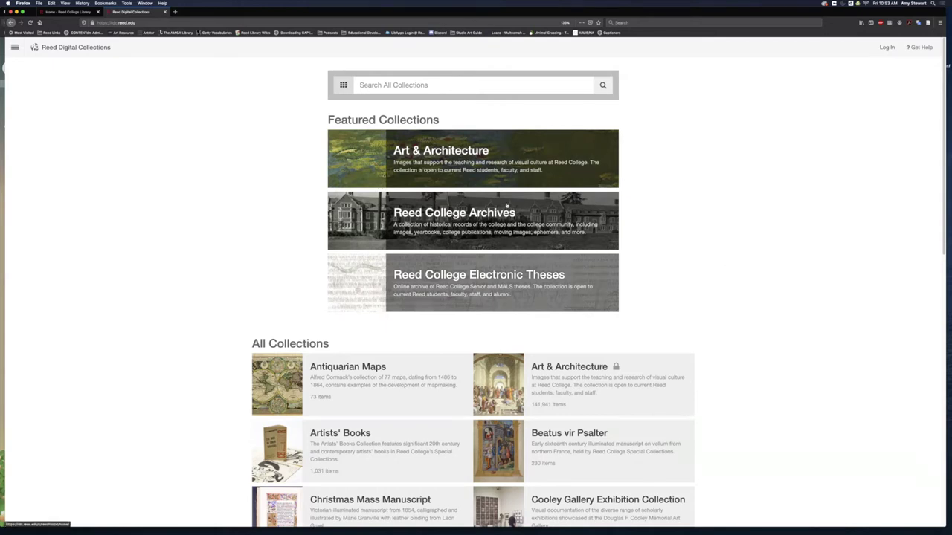
Log in to Reed Digital Collections and view all items in the Reed College Archives collection
click(886, 48)
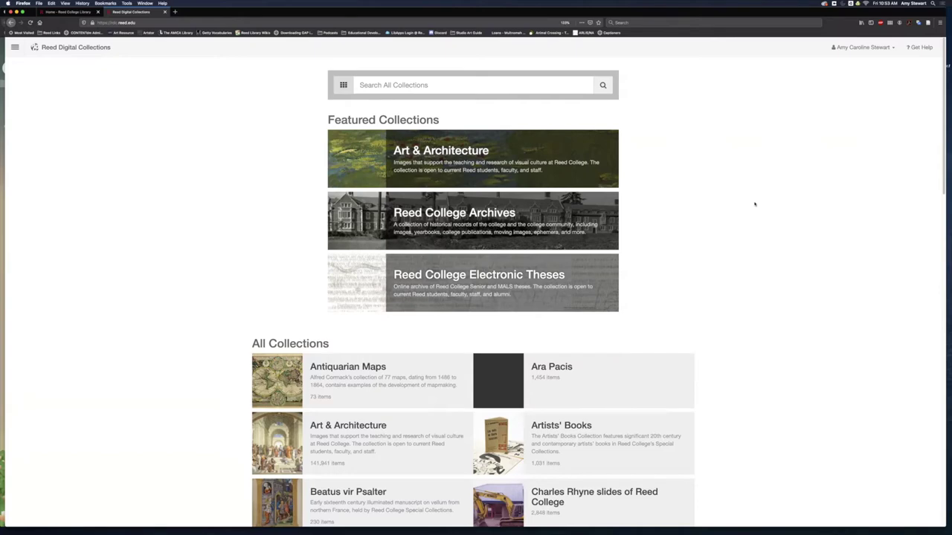
click(462, 213)
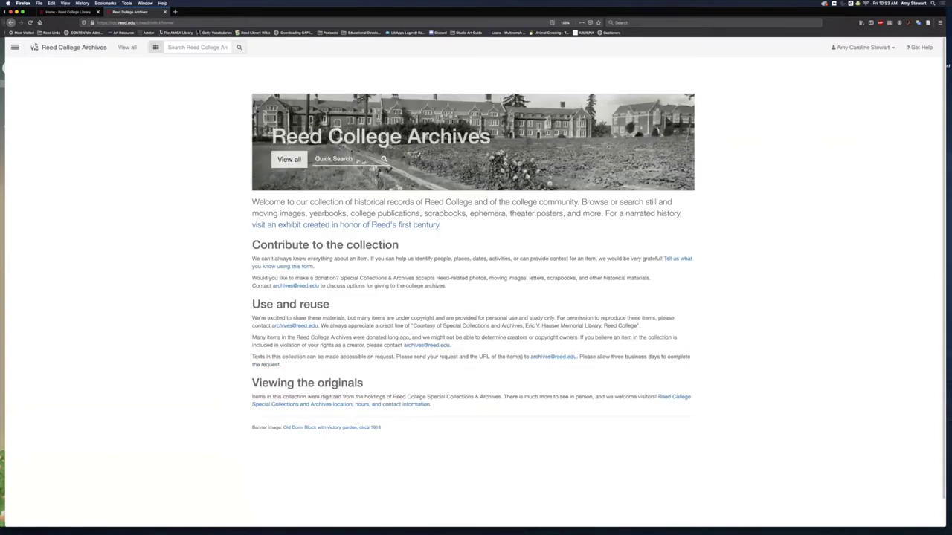
click(287, 160)
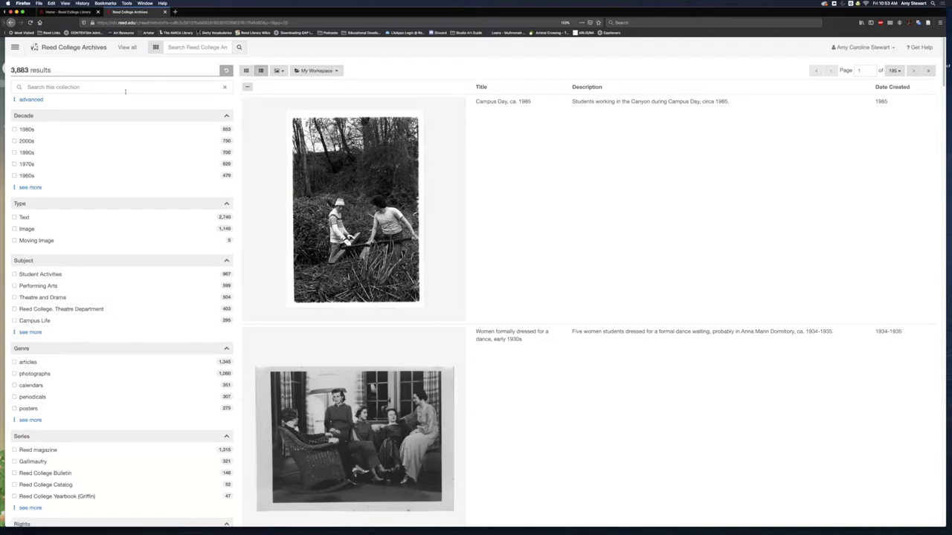
Expand the advanced search options and review the fields that a search can be limited to
click(34, 100)
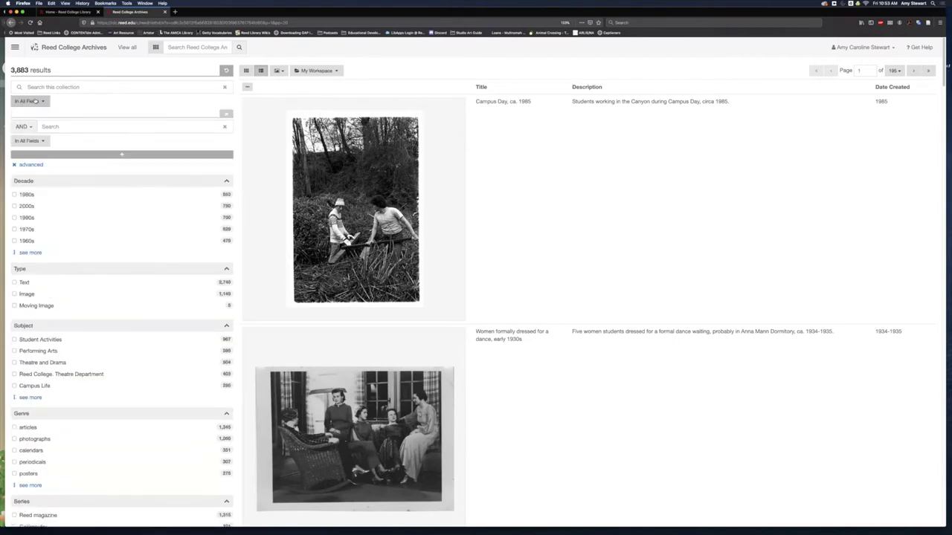
click(43, 102)
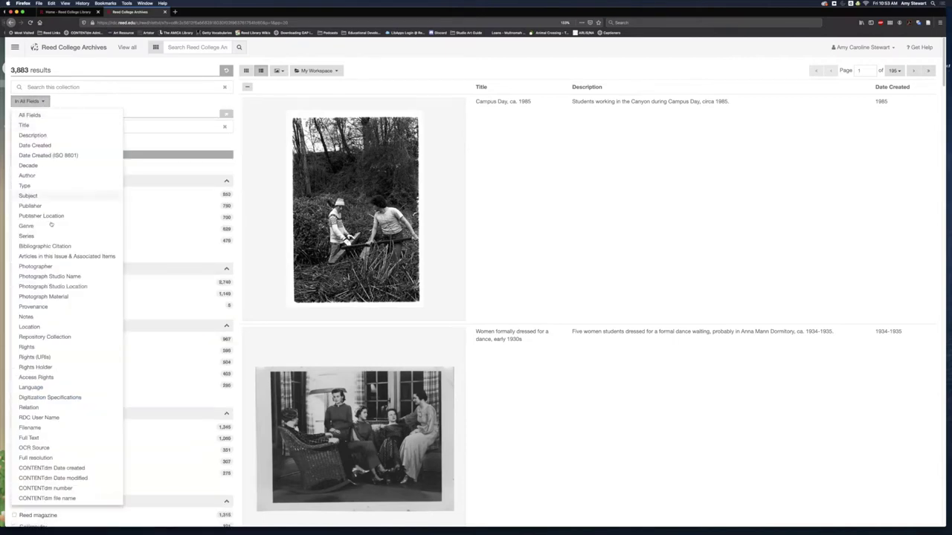
click(144, 103)
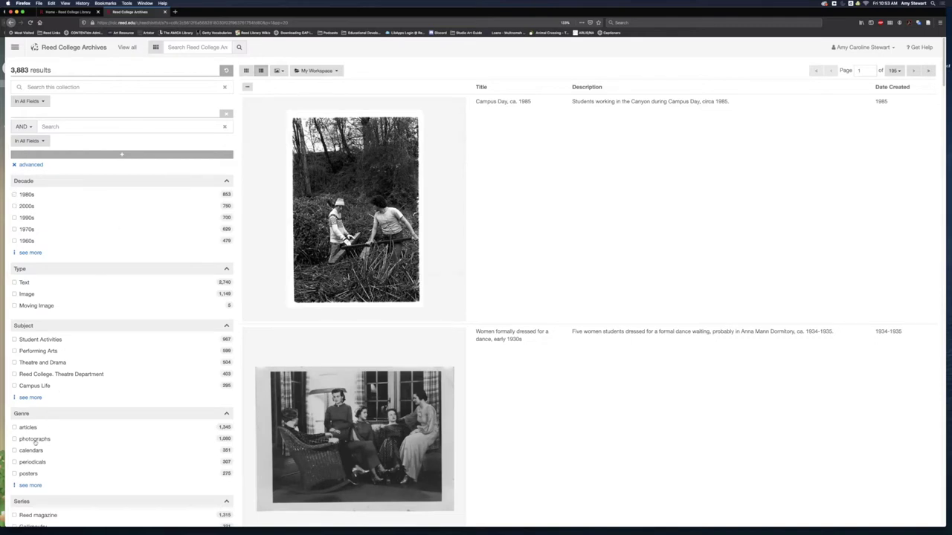
Try the posters genre filter, then drop it and filter by the Performing Arts subject and CC Public Domain Mark rights
click(14, 473)
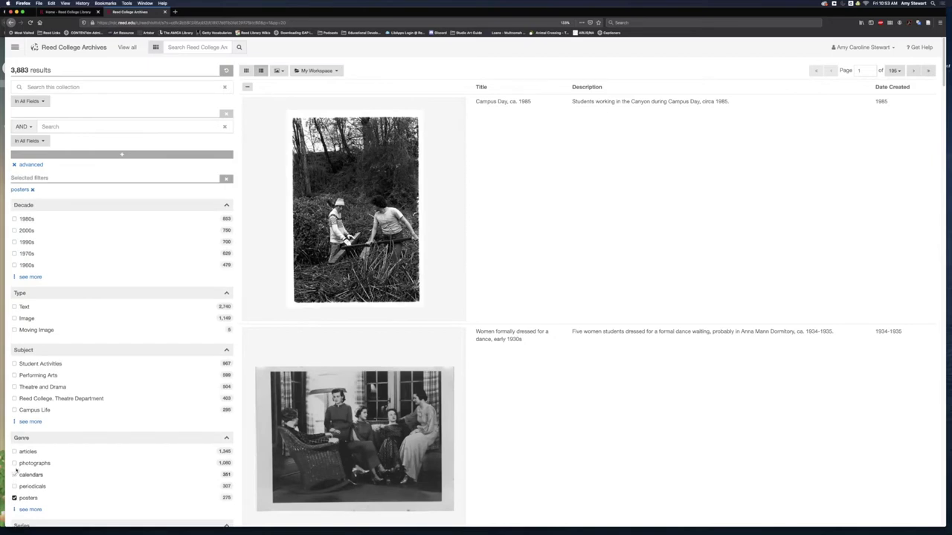
click(14, 287)
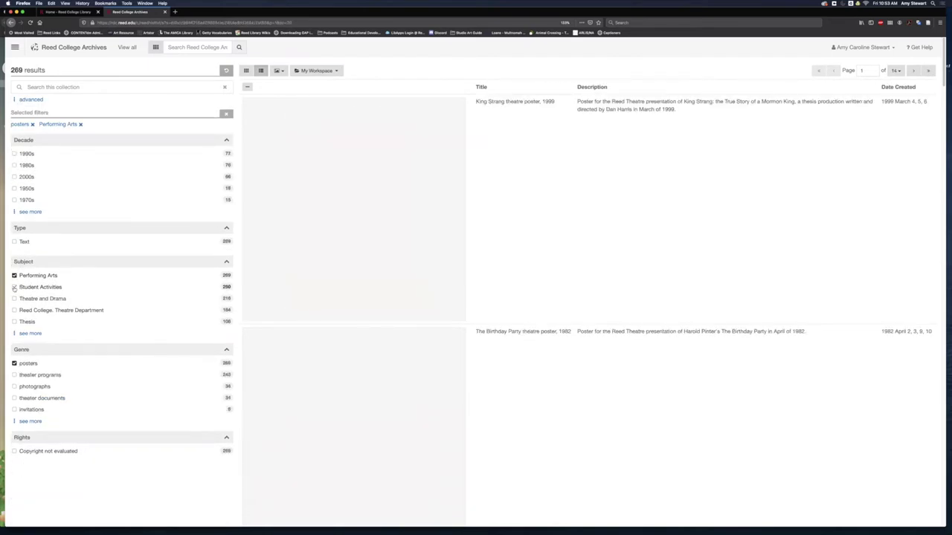
click(14, 364)
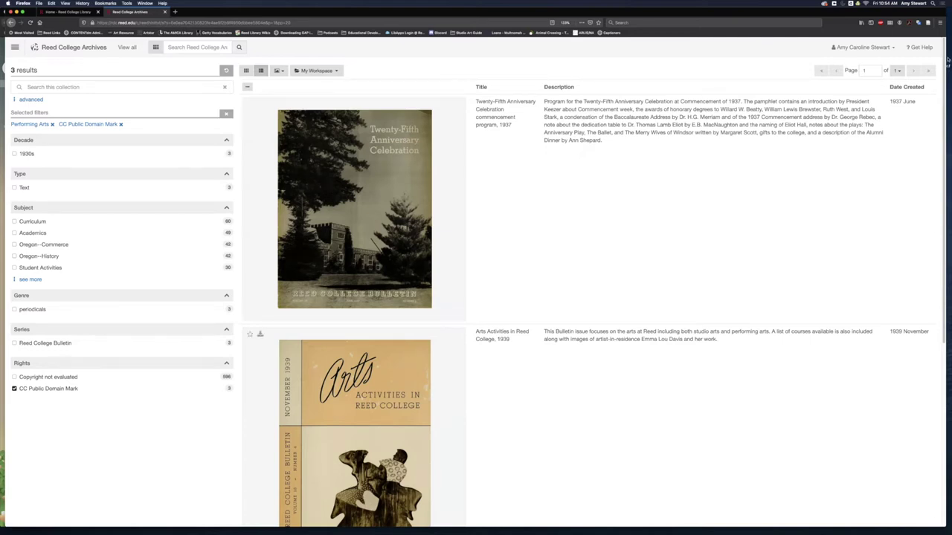
Create a gallery named Nesting Example in My Workspace and nest Tutorial Gallery inside it
click(886, 48)
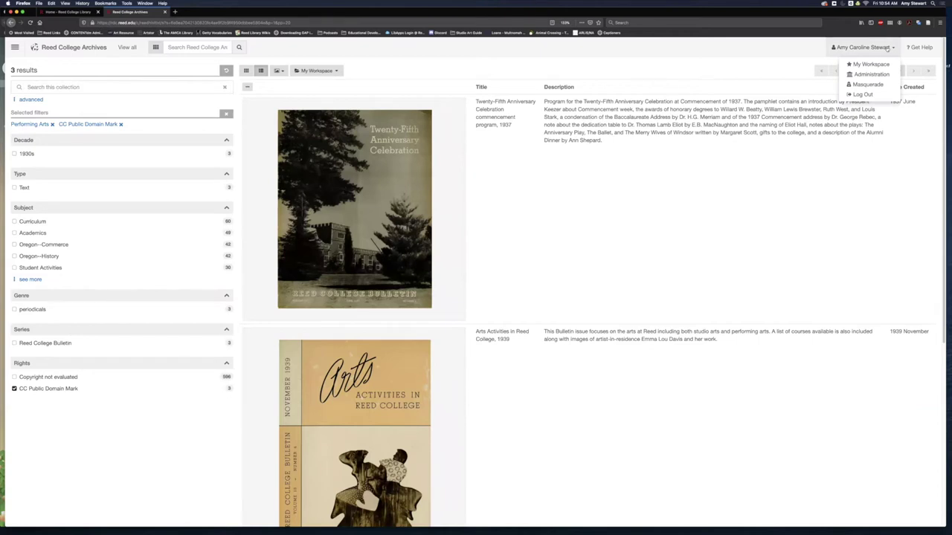
click(874, 65)
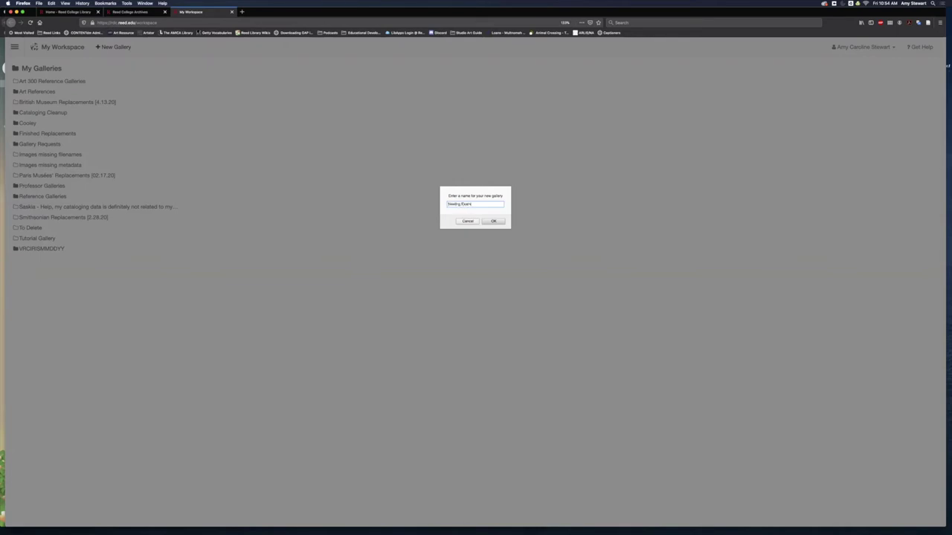
click(492, 221)
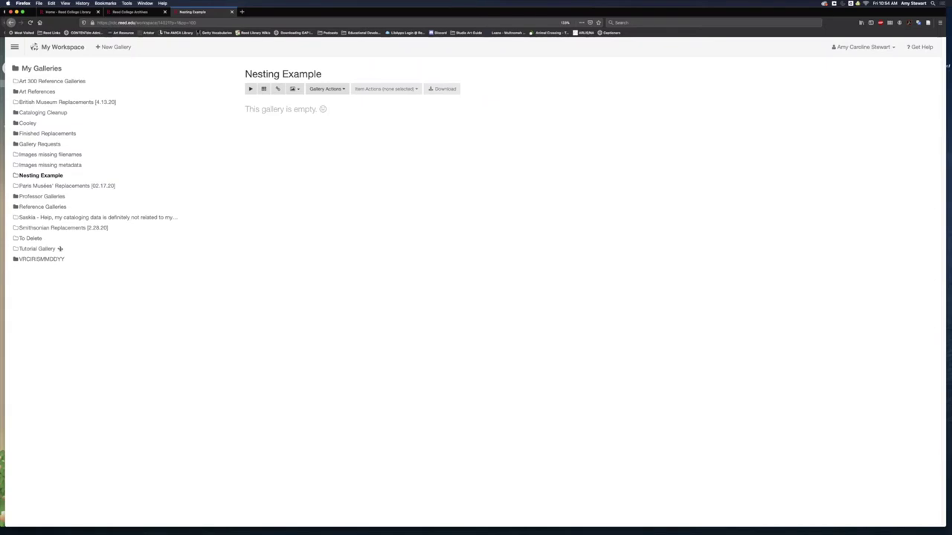
drag(60, 248, 66, 175)
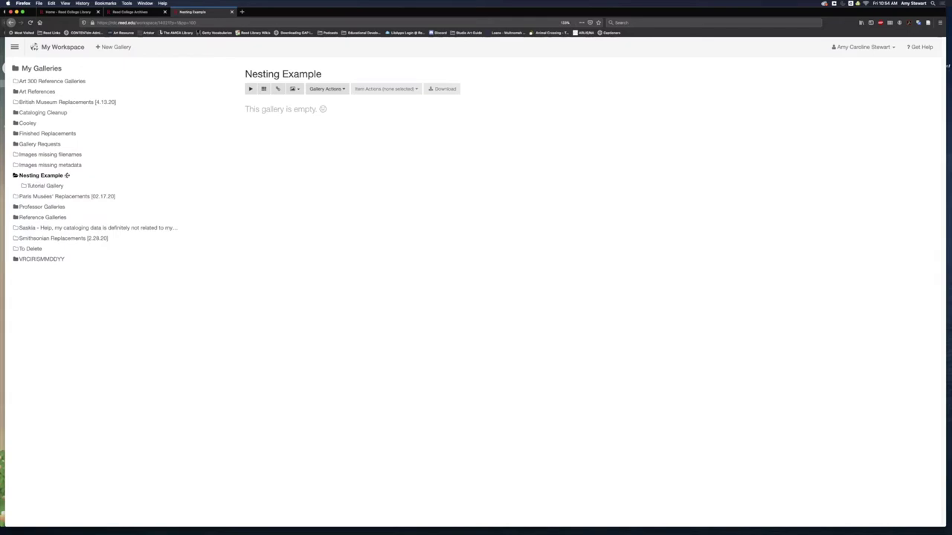
Return to the Reed College Archives results and choose Tutorial Gallery, nested in Nesting Example, as the gallery for adding items
click(146, 12)
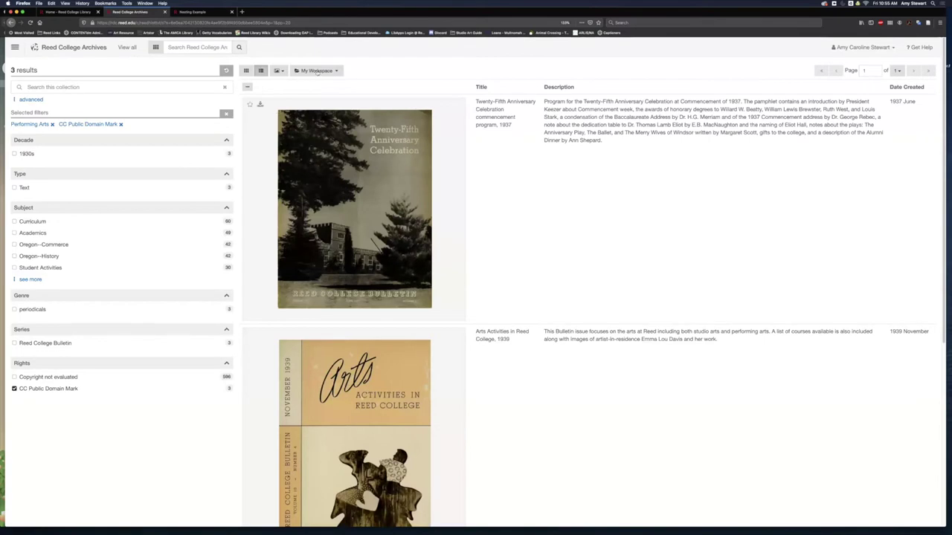
click(318, 72)
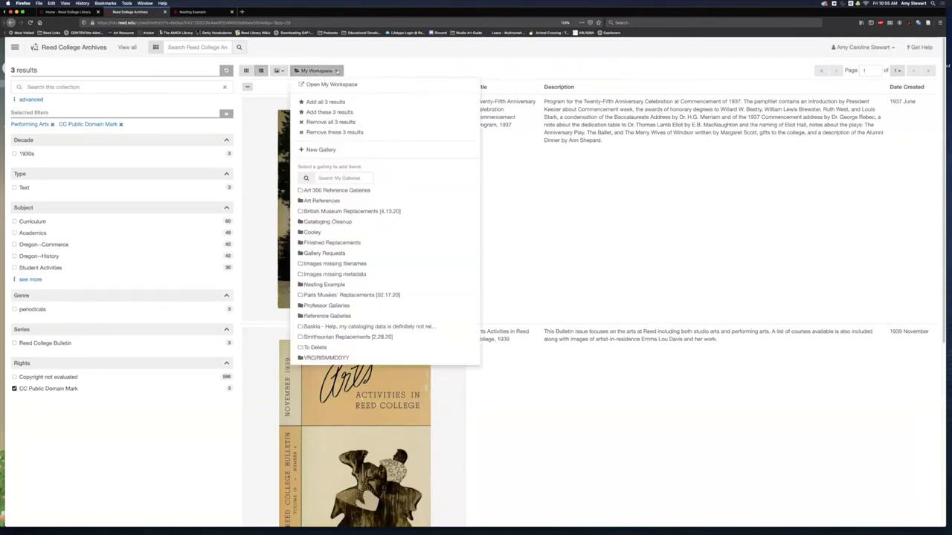
mouse_move(321, 286)
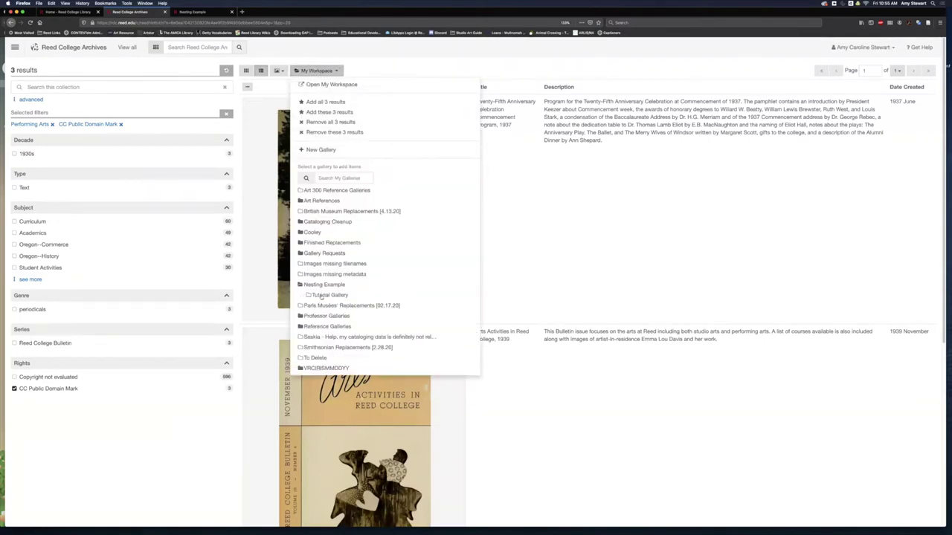
click(322, 296)
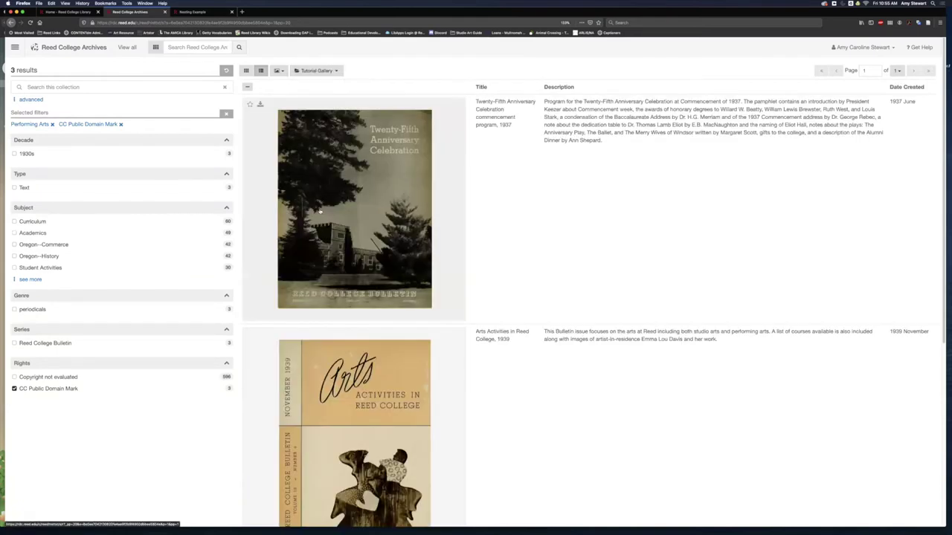
Review the options for adding results to the gallery, and add the Twenty-Fifth Anniversary Celebration commencement program to Tutorial Gallery
click(337, 71)
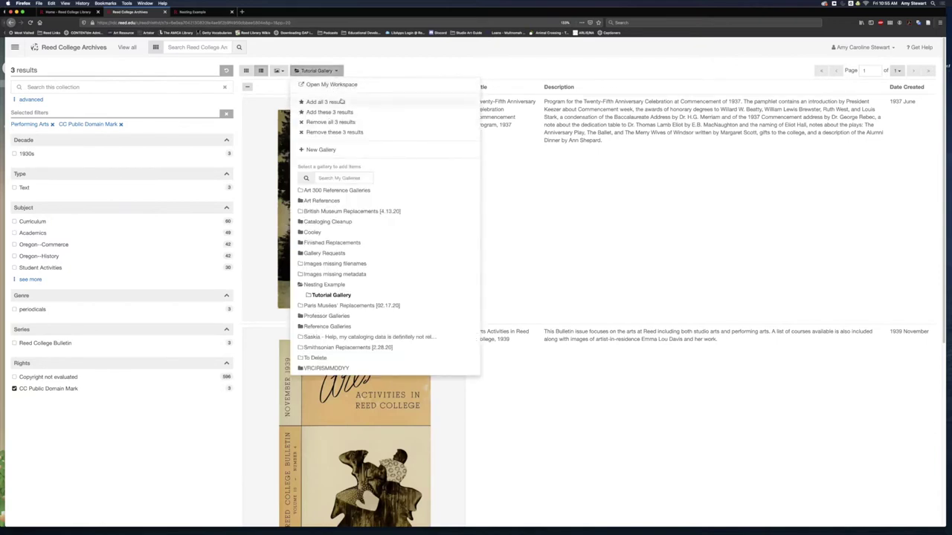
click(397, 67)
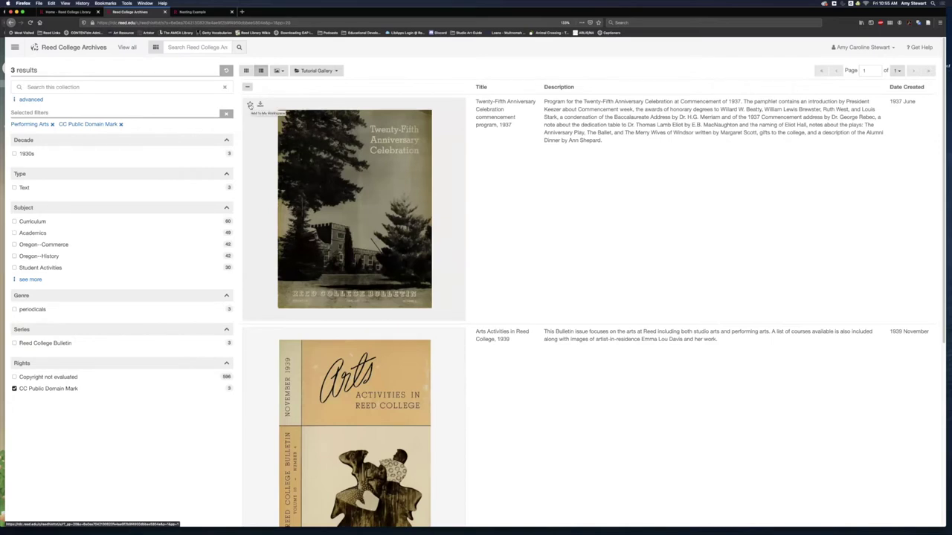
click(250, 105)
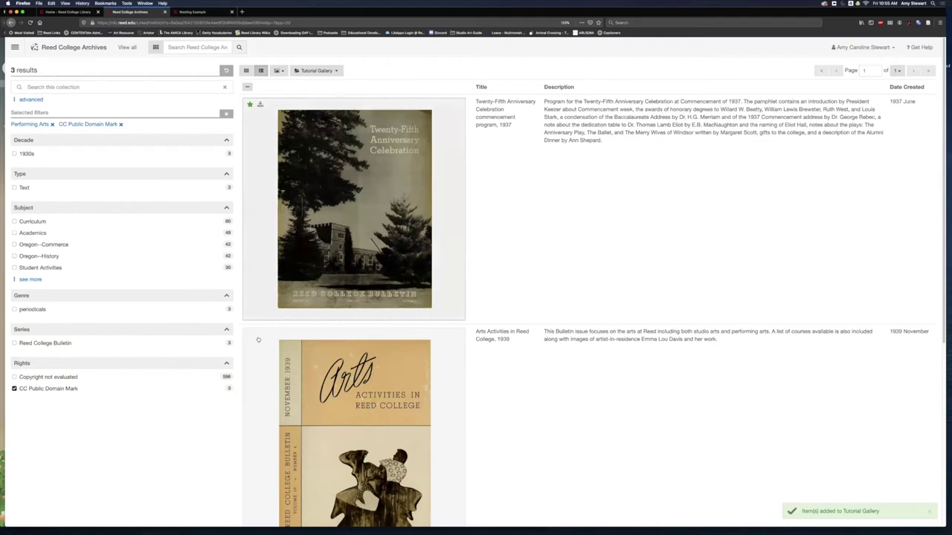
mouse_move(251, 336)
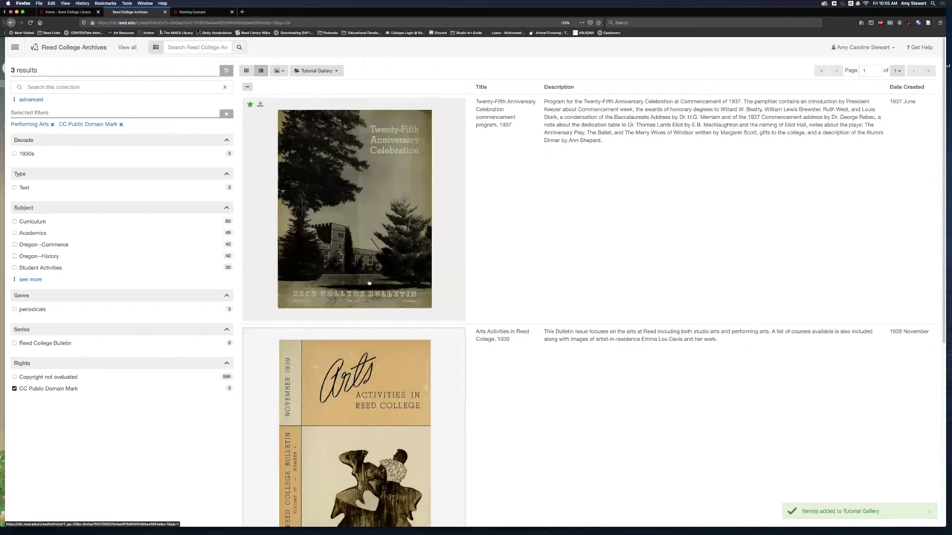
Reload the workspace and open Tutorial Gallery inside Nesting Example to look over its images
click(201, 13)
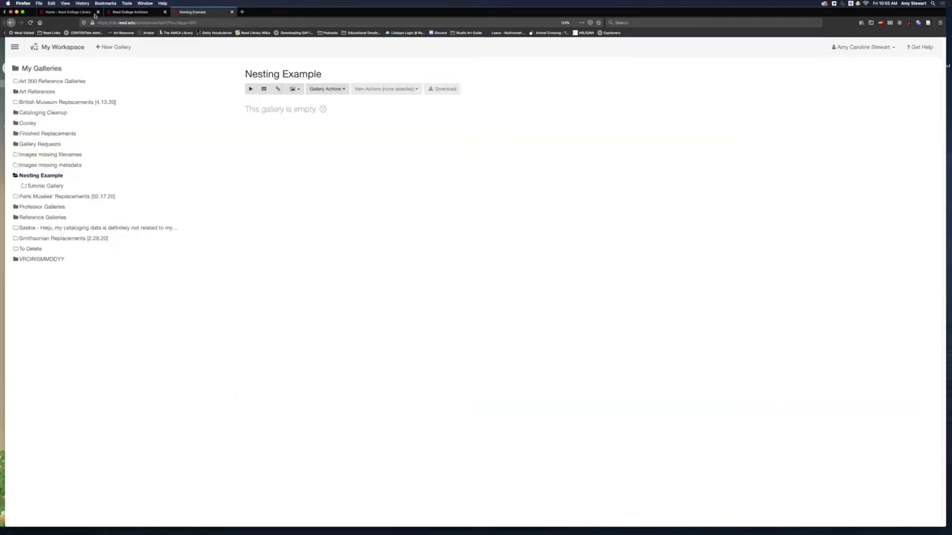
click(30, 22)
click(43, 186)
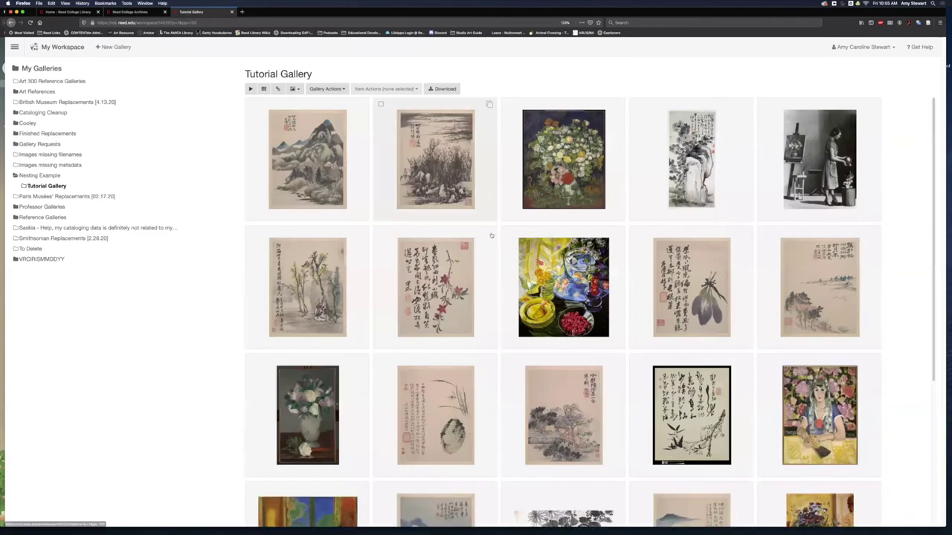
scroll(489, 233, down, 3)
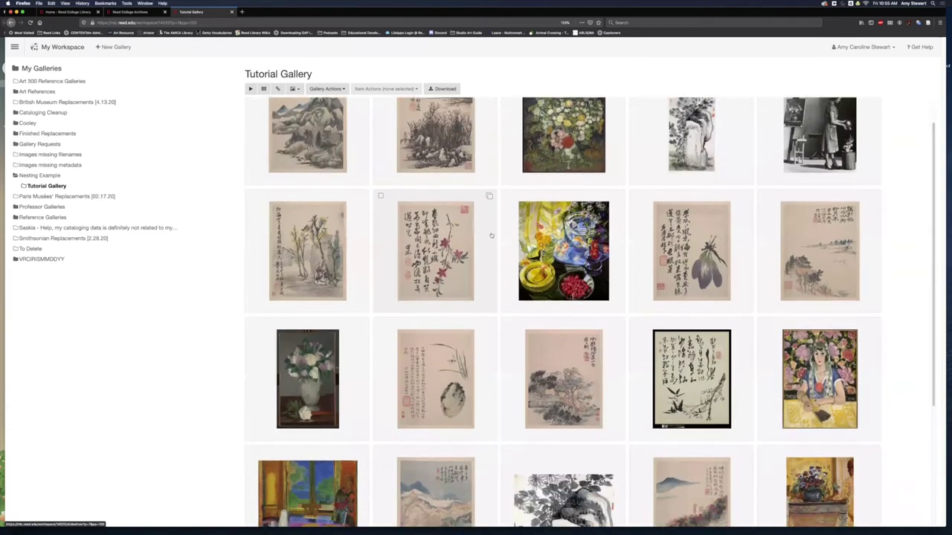
scroll(489, 233, up, 3)
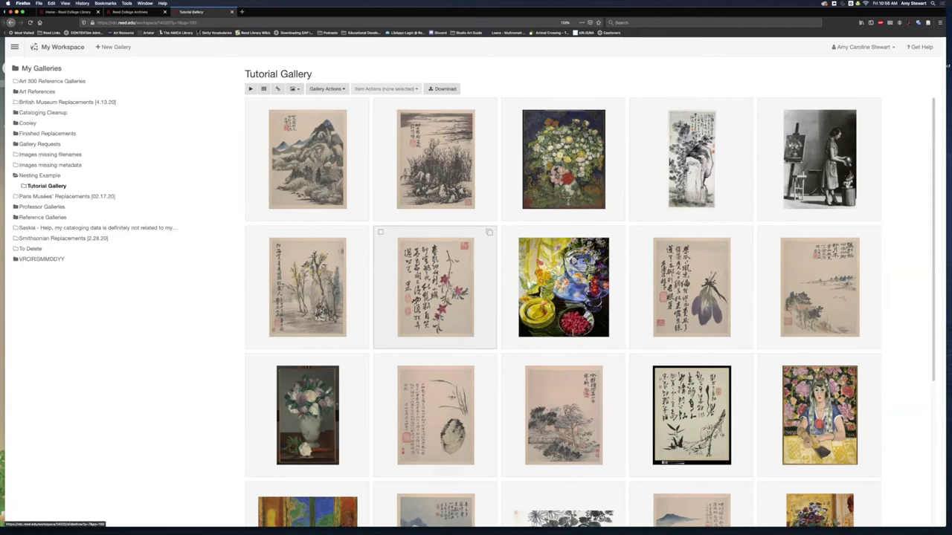
Reorder Tutorial Gallery by moving the red-flower calligraphy painting to fourth in the second row and the flower bouquet painting to second in the first row
drag(435, 287, 710, 287)
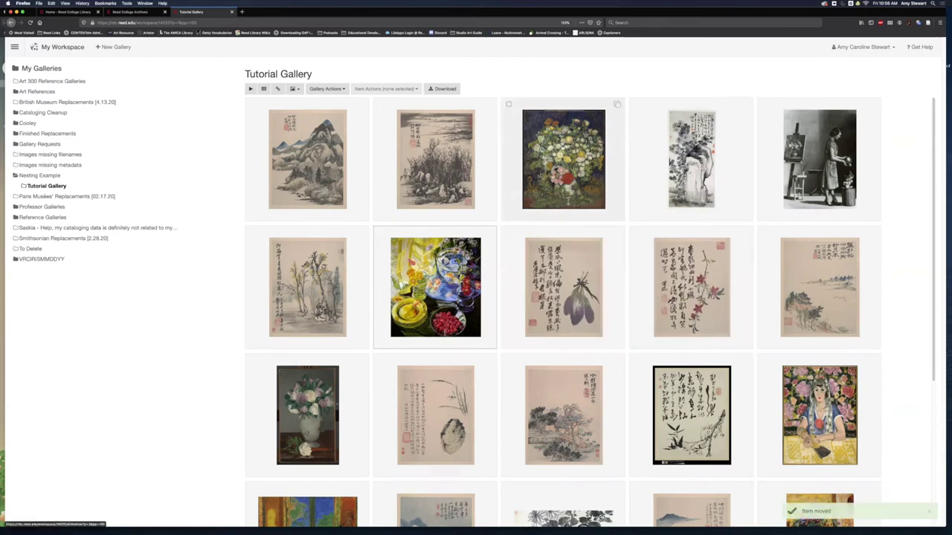
drag(493, 149, 443, 148)
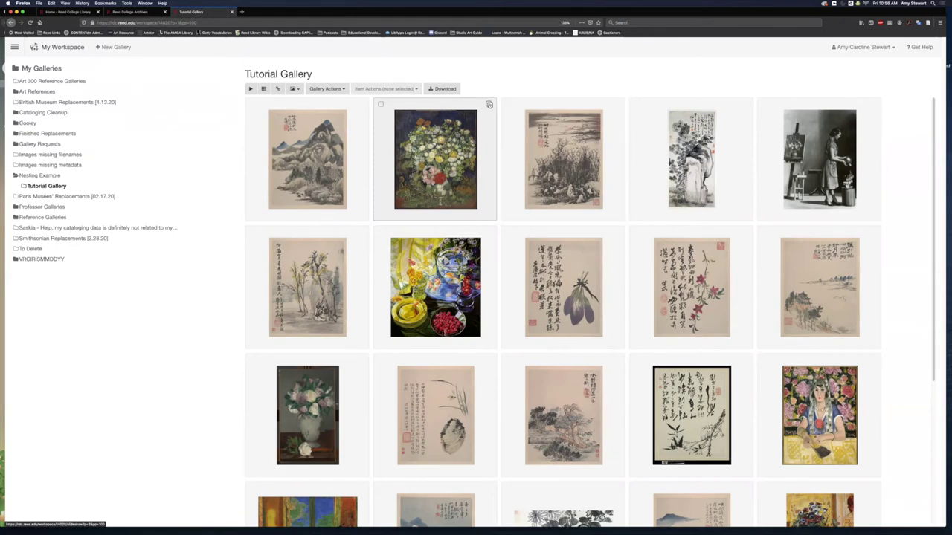
Duplicate the flower bouquet painting in Tutorial Gallery and remove one of the two copies from the gallery
click(489, 104)
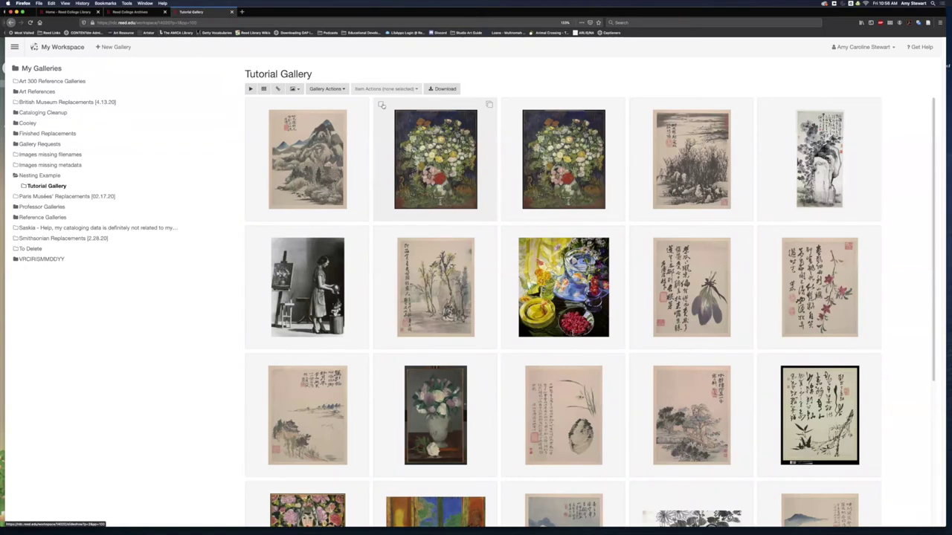
click(380, 105)
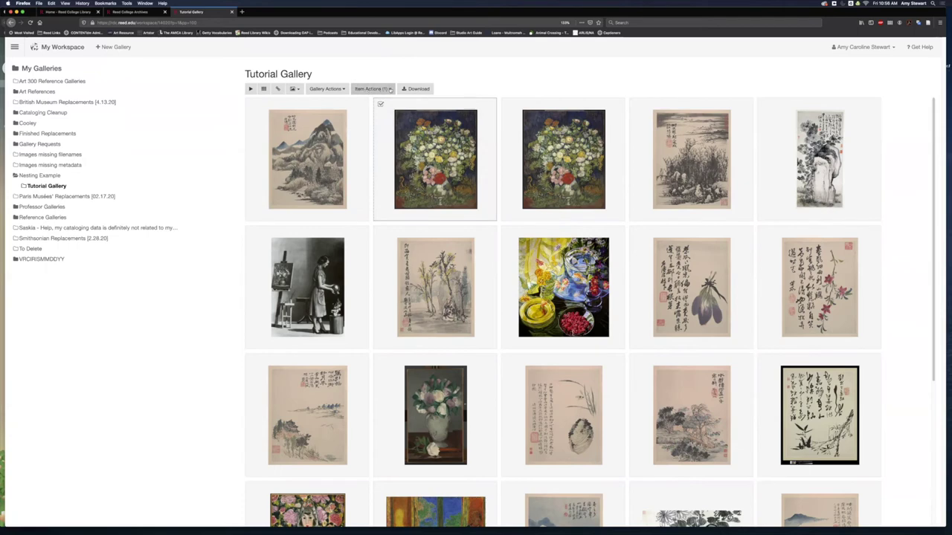
click(389, 89)
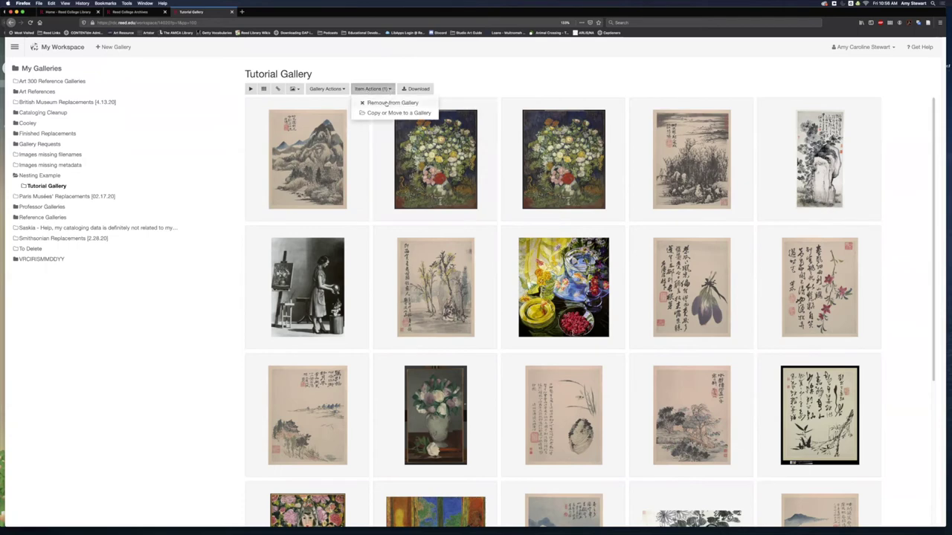
click(386, 103)
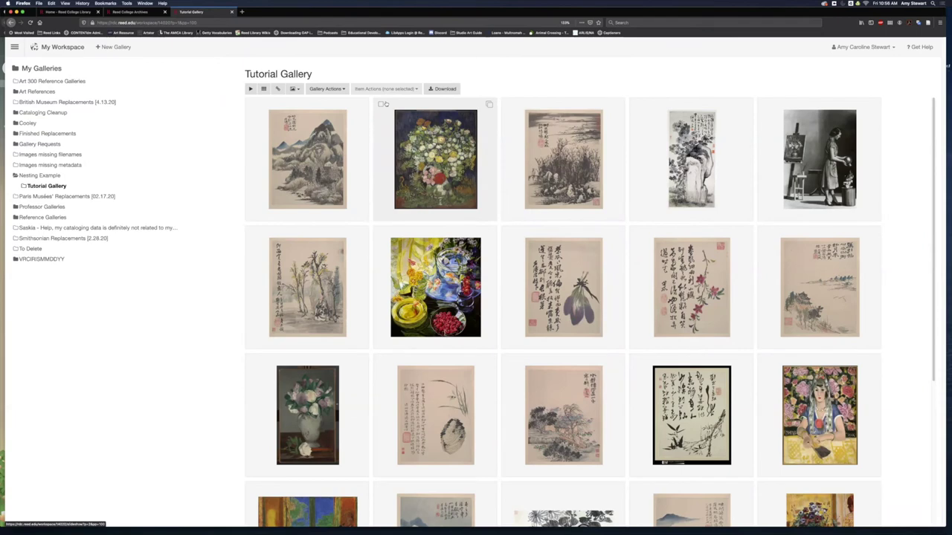
View Tutorial Gallery as a slideshow, examine the first painting up close, and advance to the third image
click(251, 88)
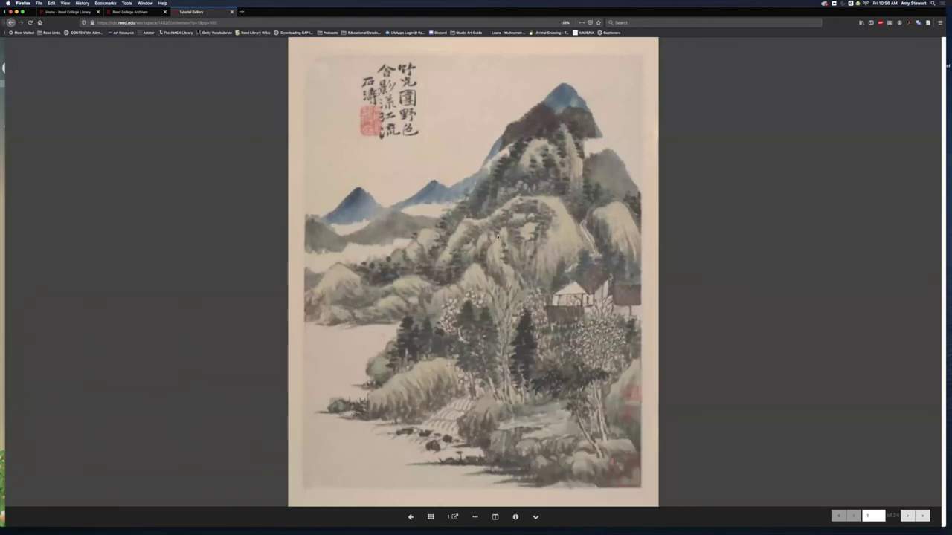
scroll(490, 241, up, 3)
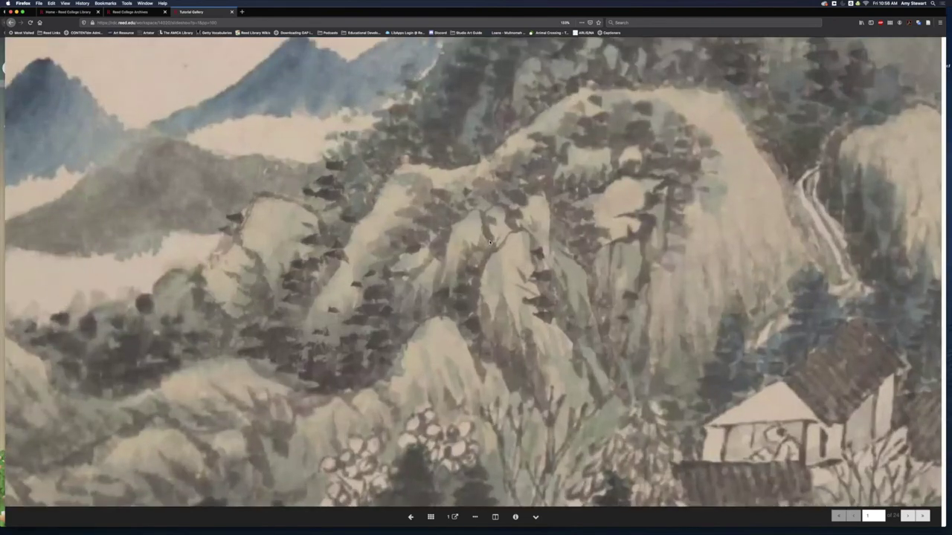
scroll(485, 240, down, 1)
scroll(484, 240, down, 3)
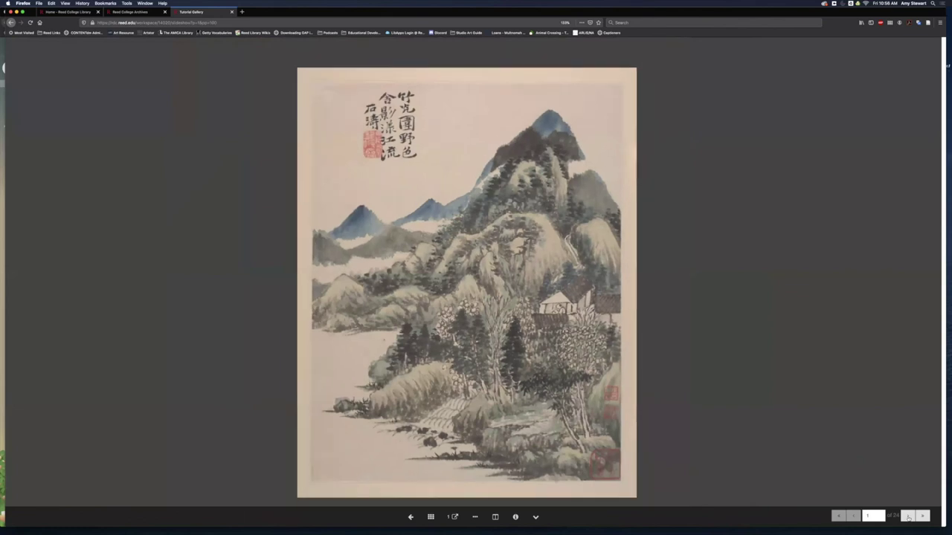
click(908, 516)
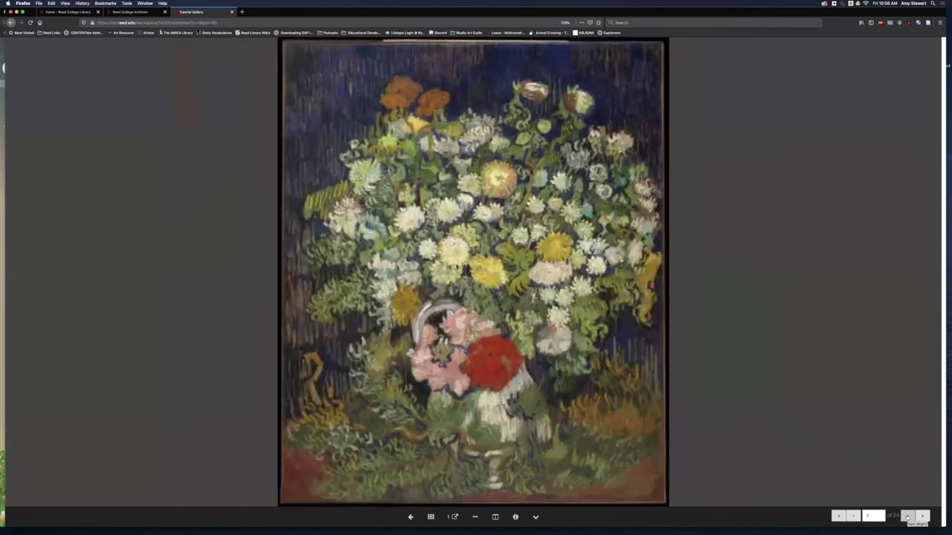
click(907, 516)
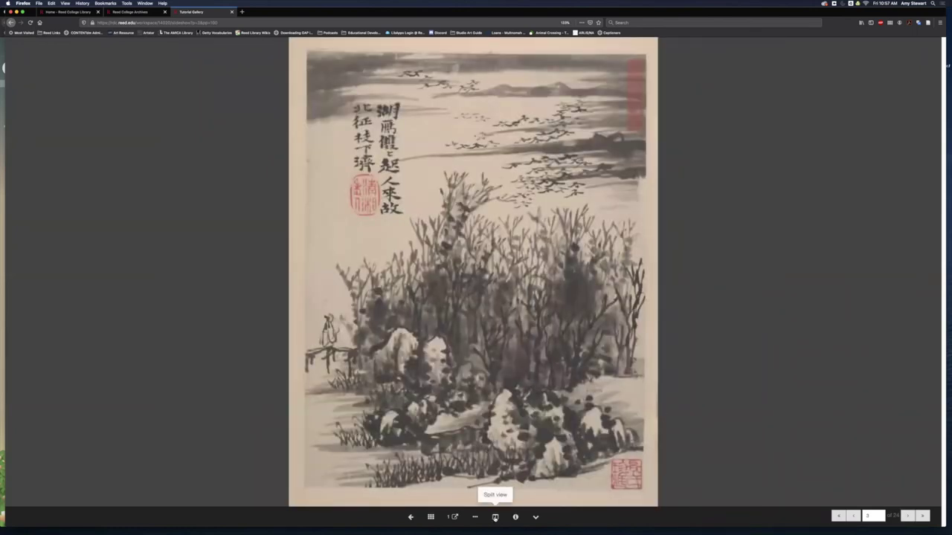
Compare images 4 and 2 side by side in split view, and return to My Workspace
click(494, 517)
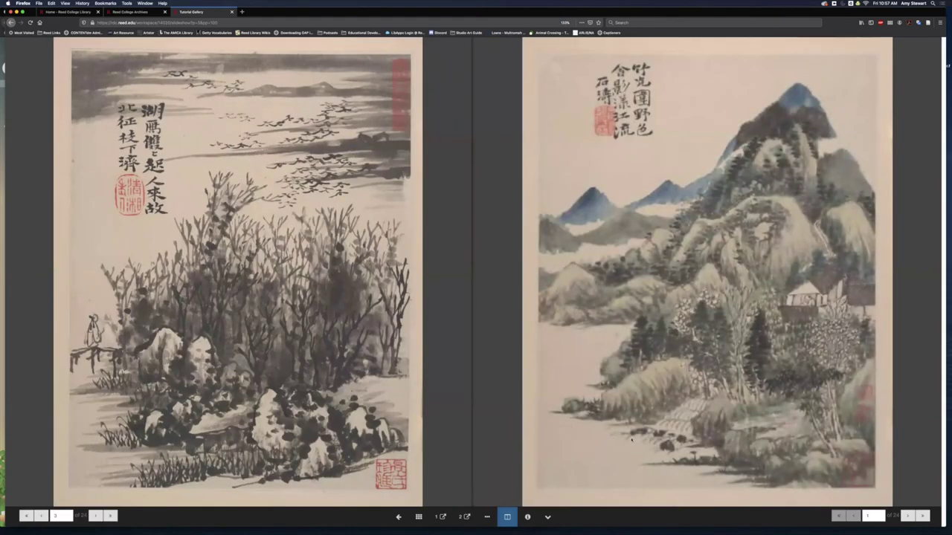
click(907, 516)
click(95, 516)
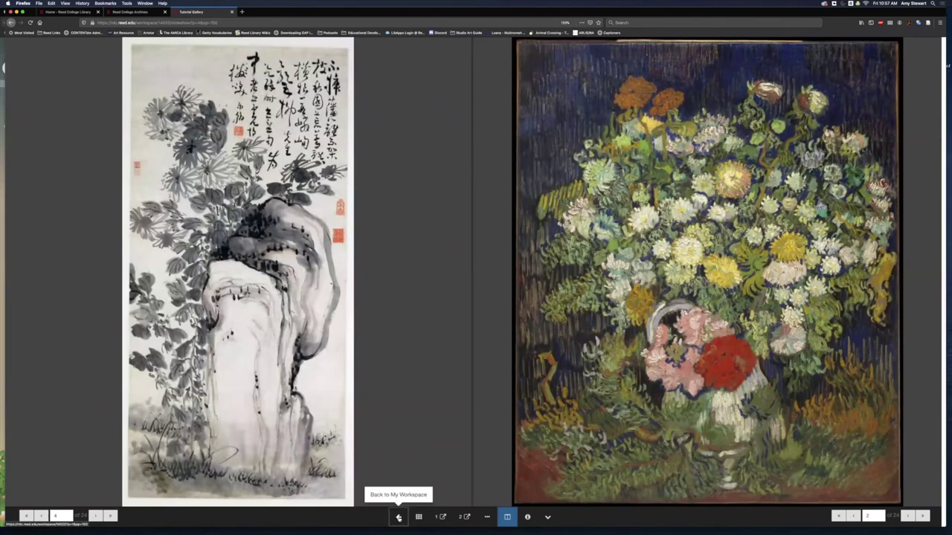
click(399, 517)
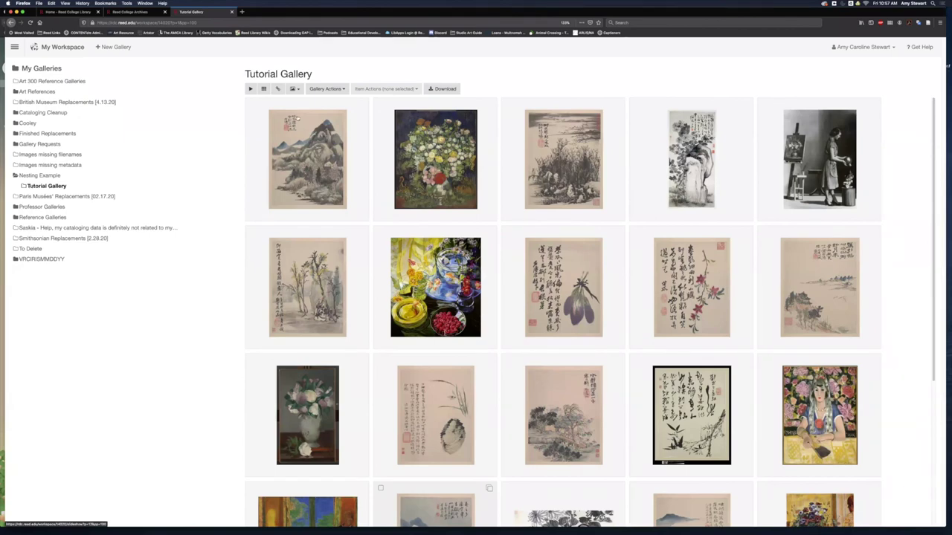
Open Tutorial Gallery's direct link in a new tab and view the Peonies image in the slideshow
click(277, 89)
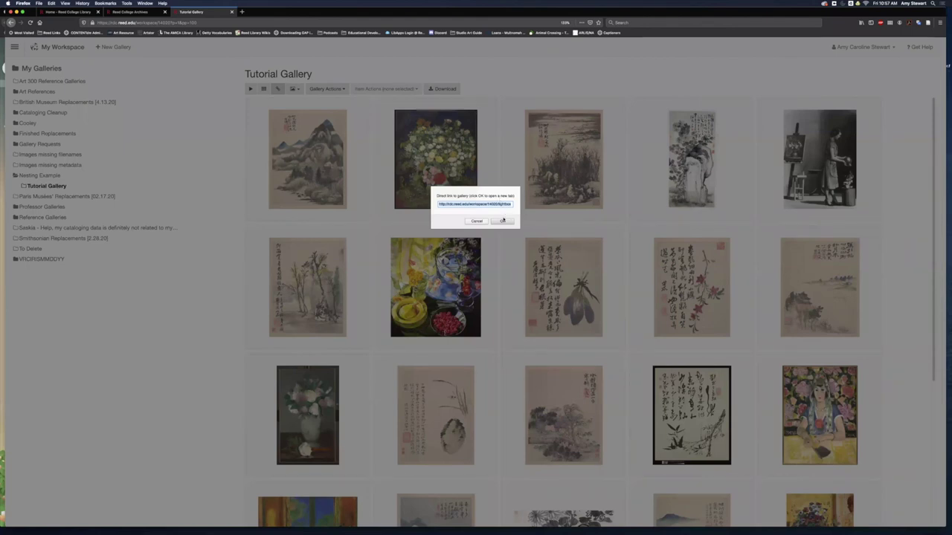
click(502, 221)
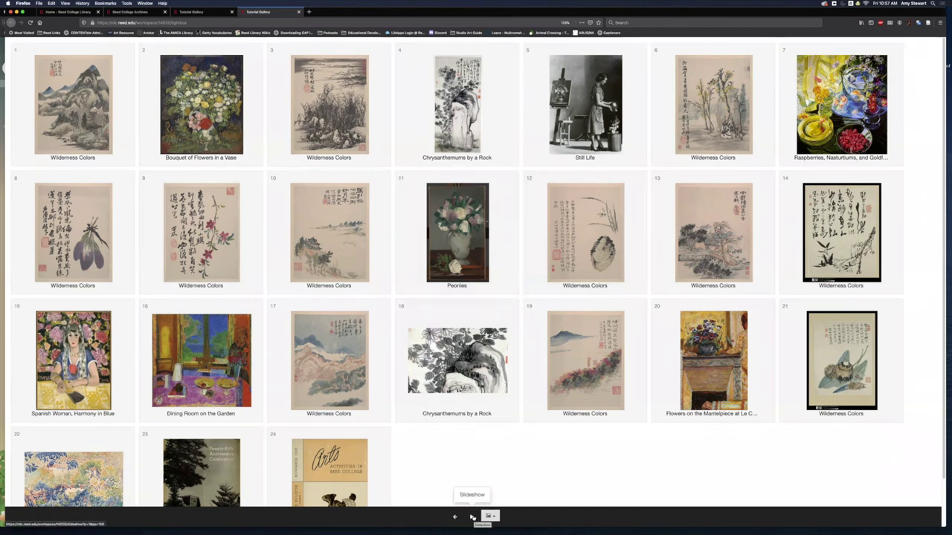
click(456, 232)
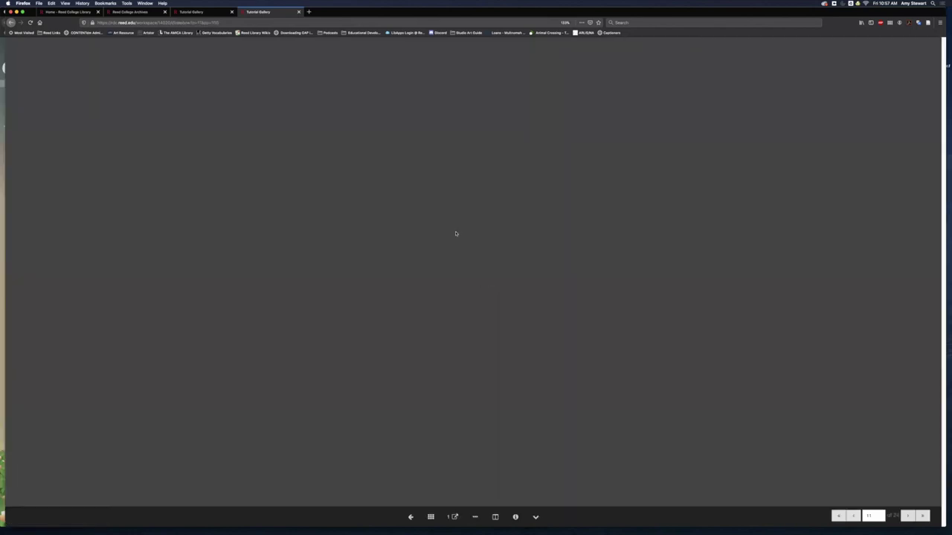